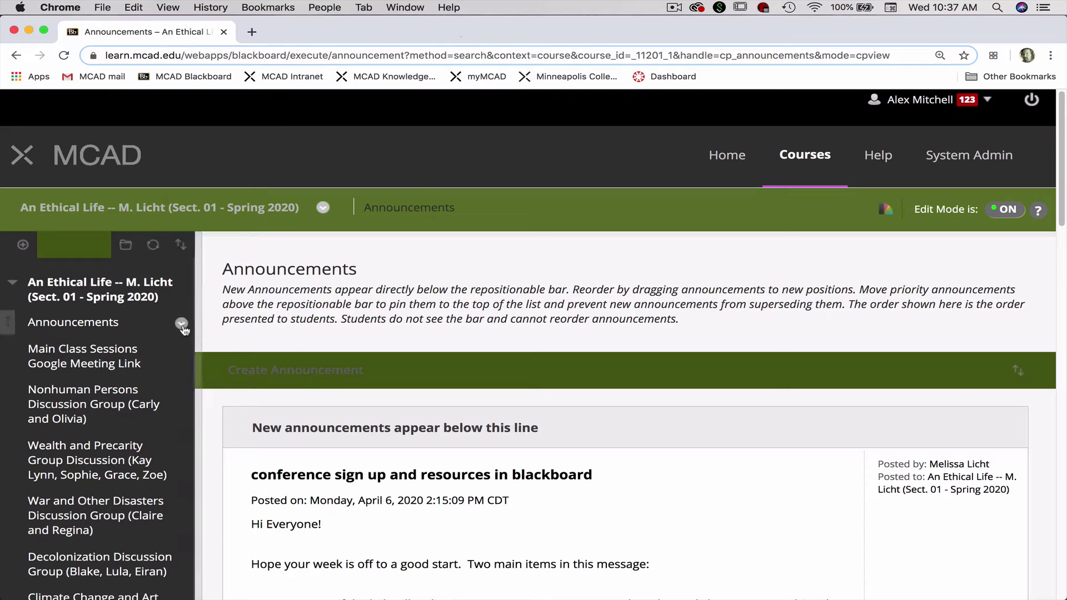
# Scroll the course menu and launch the 'Main Class Sessions Google Meeting Link' in a new tab.
pyautogui.scroll(-1, 122, 317)
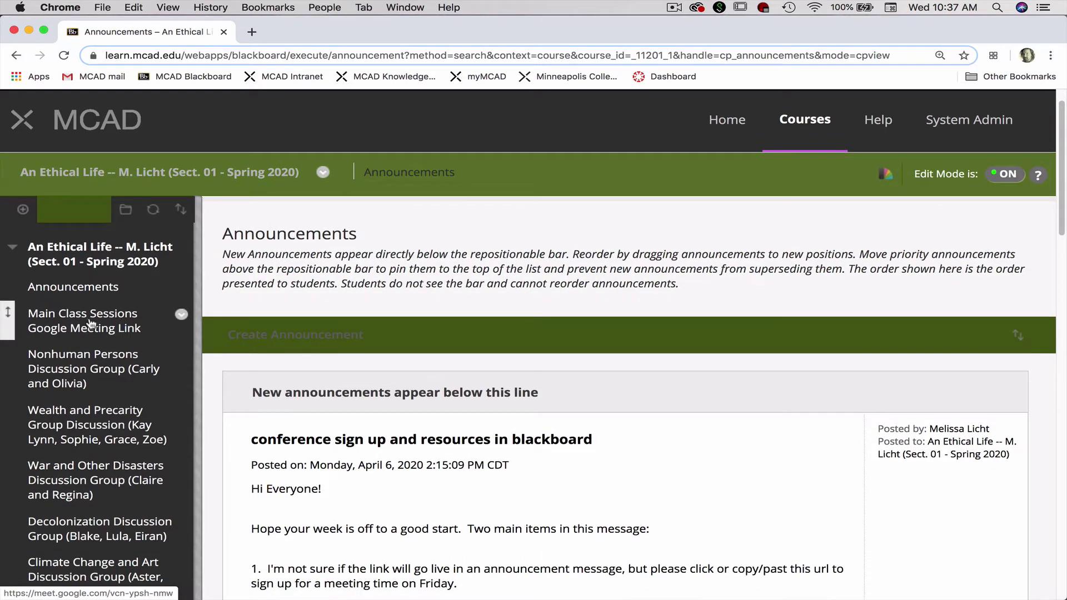
pyautogui.click(89, 317)
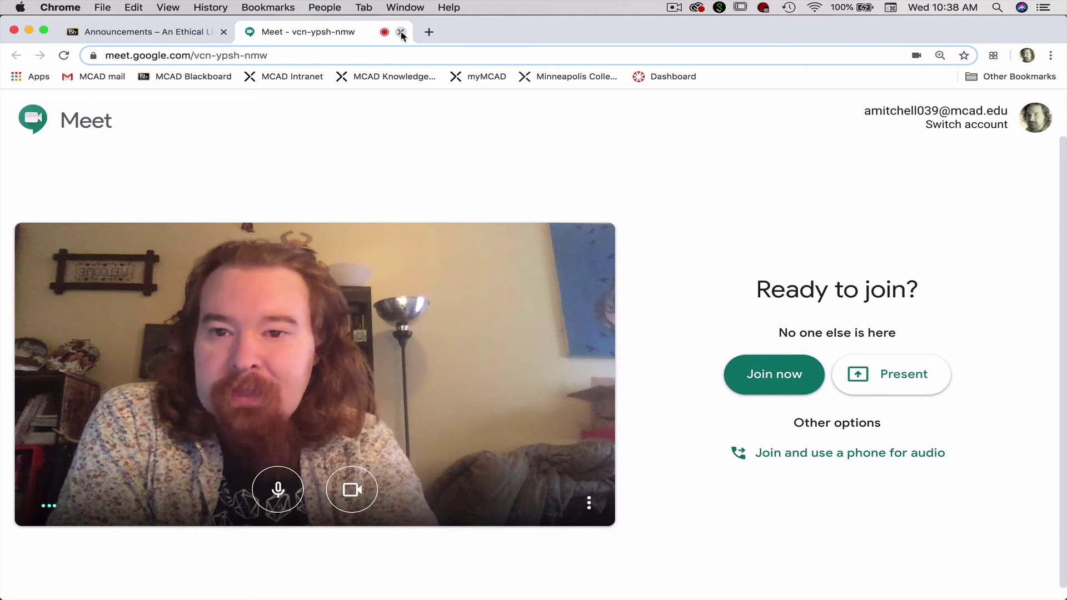
# Close the Google Meet tab for the main class meeting.
pyautogui.click(401, 32)
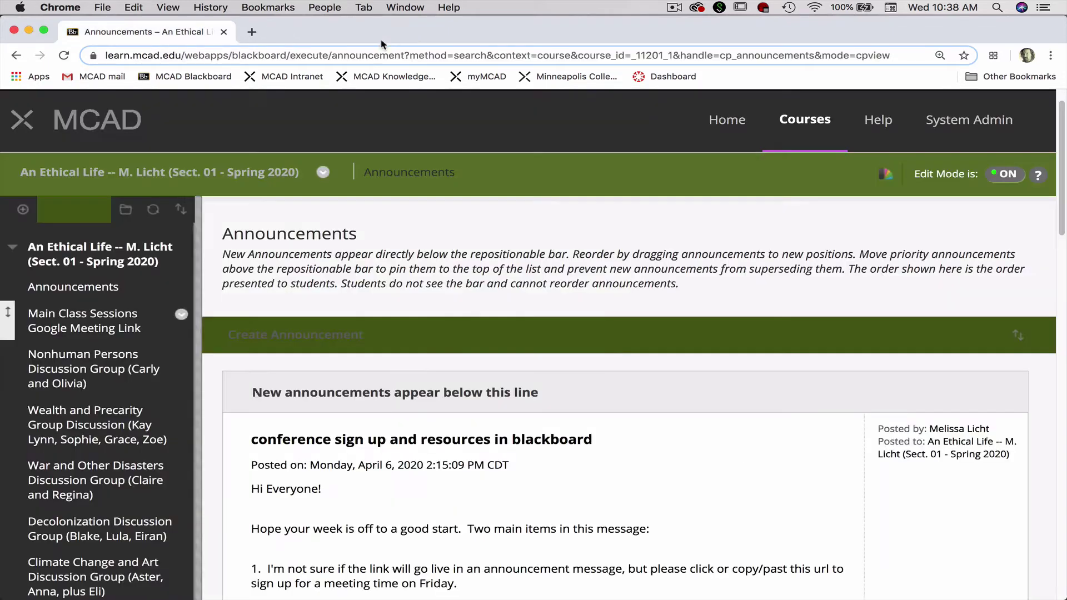
pyautogui.click(76, 367)
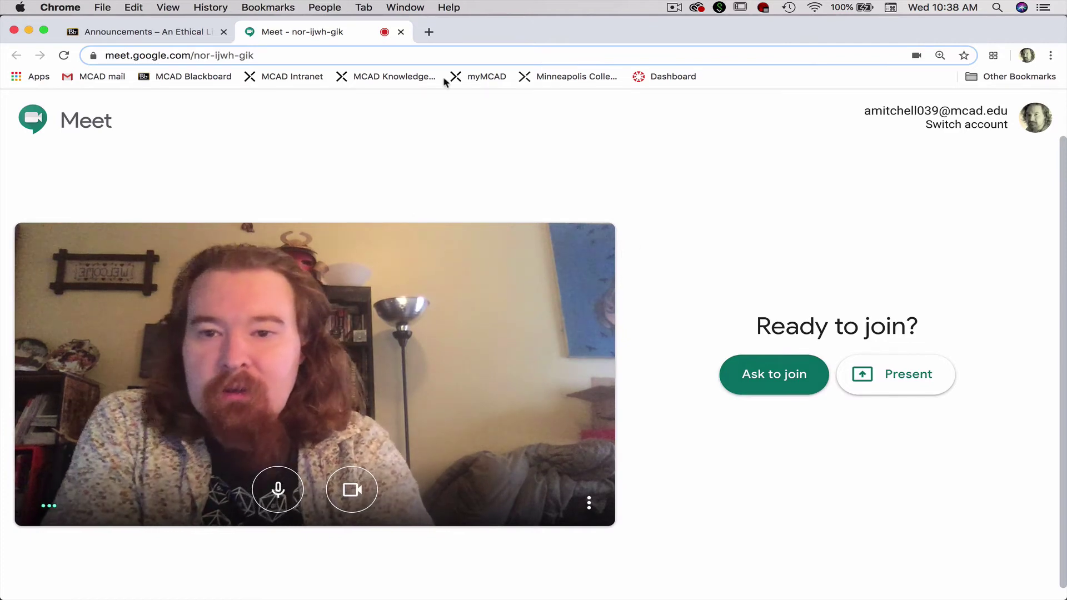
pyautogui.click(401, 31)
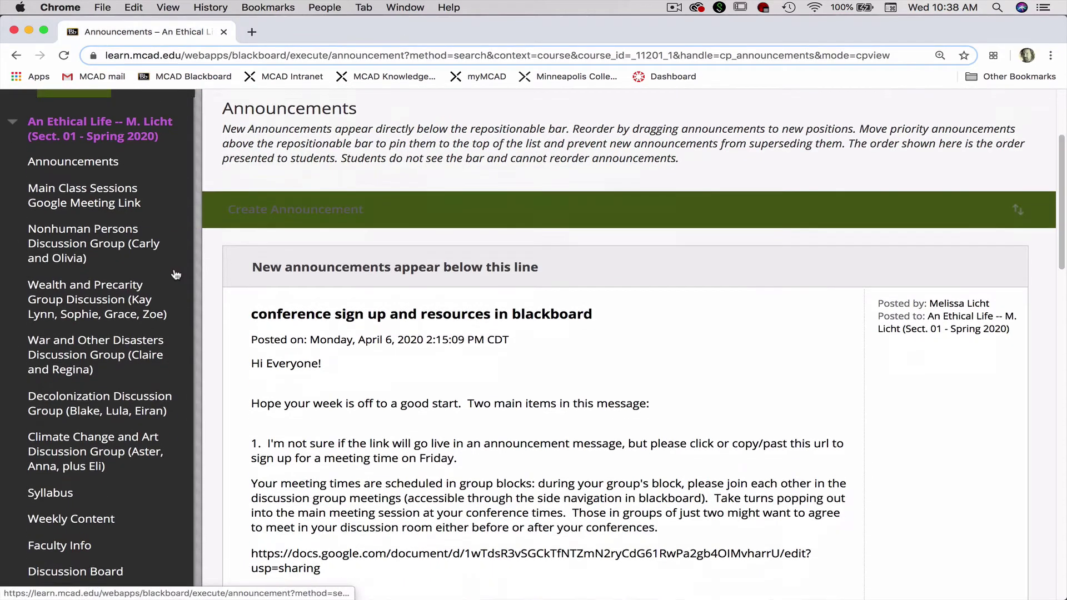
pyautogui.scroll(-1, 175, 274)
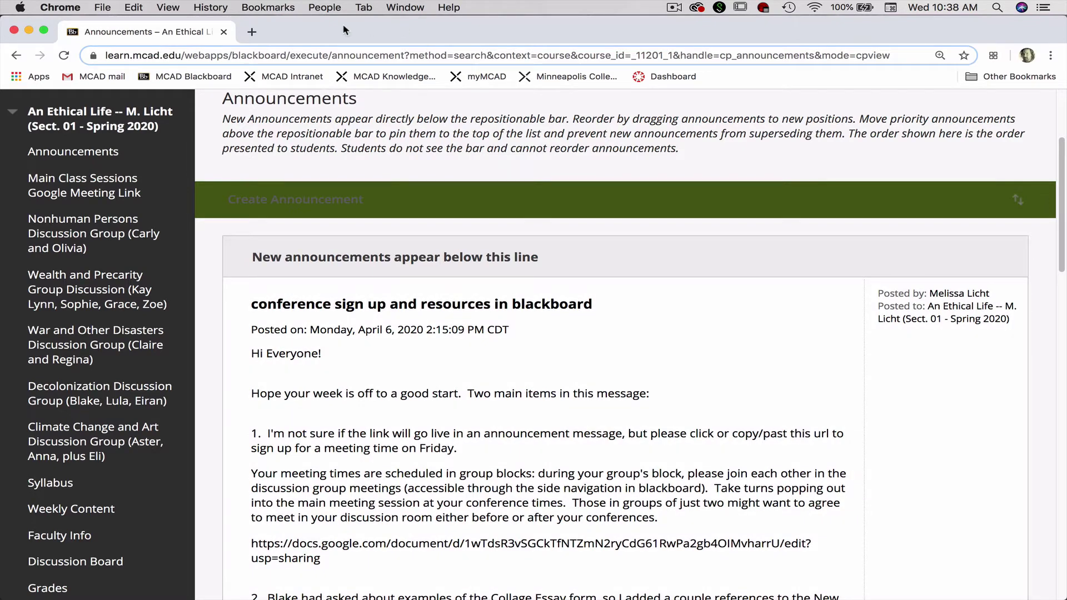
pyautogui.scroll(1, 313, 163)
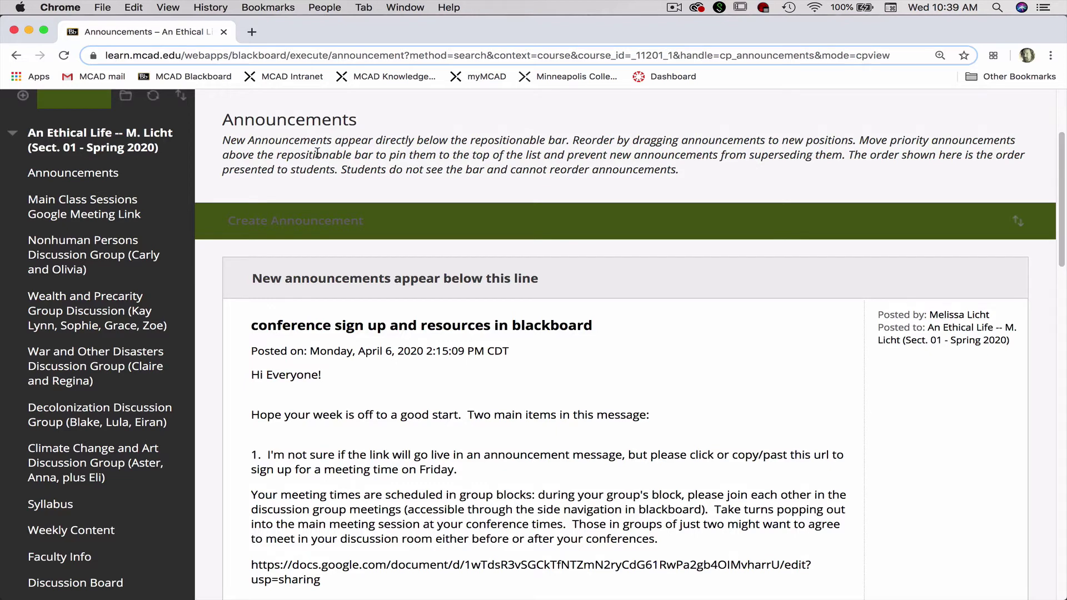
pyautogui.scroll(1, 313, 172)
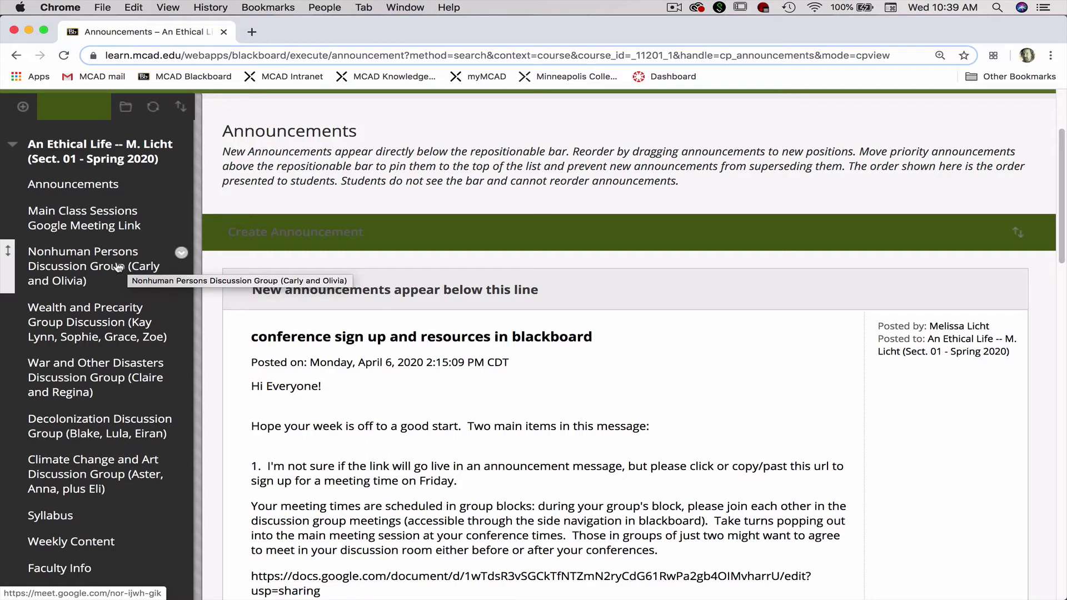
# Reopen the Nonhuman Persons Discussion Group meeting and switch it to the other college Google account.
pyautogui.click(119, 267)
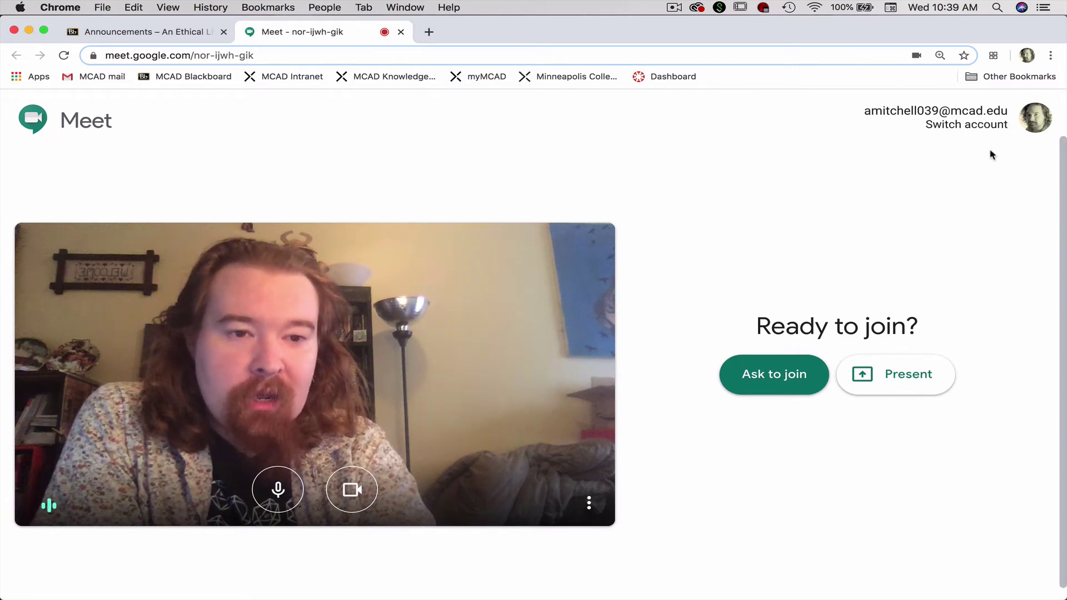
pyautogui.click(982, 126)
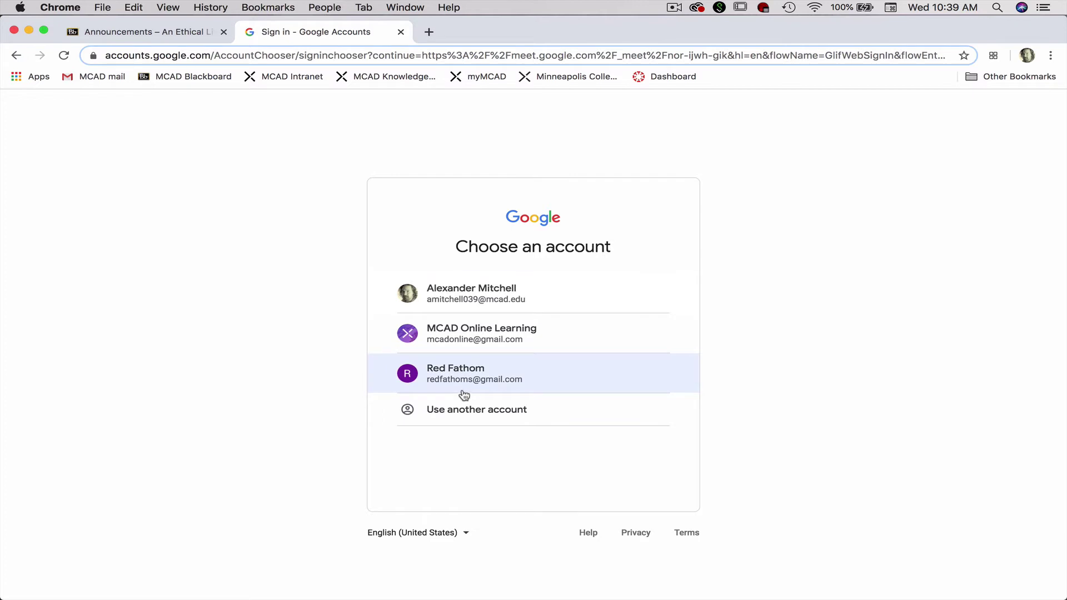
pyautogui.click(462, 353)
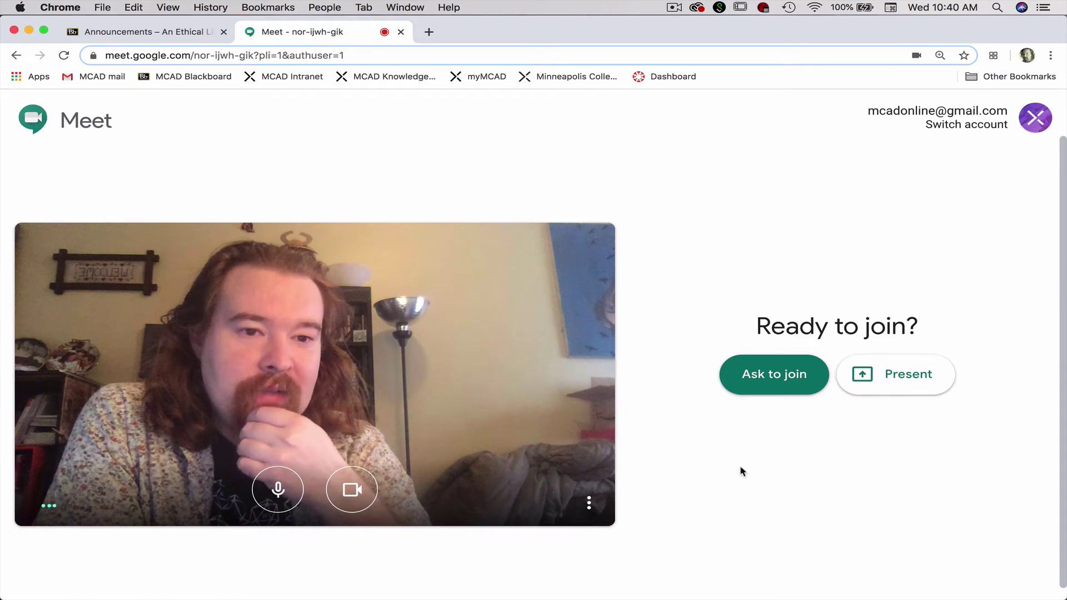
# Switch the meeting preview back to the original college Google account.
pyautogui.click(939, 125)
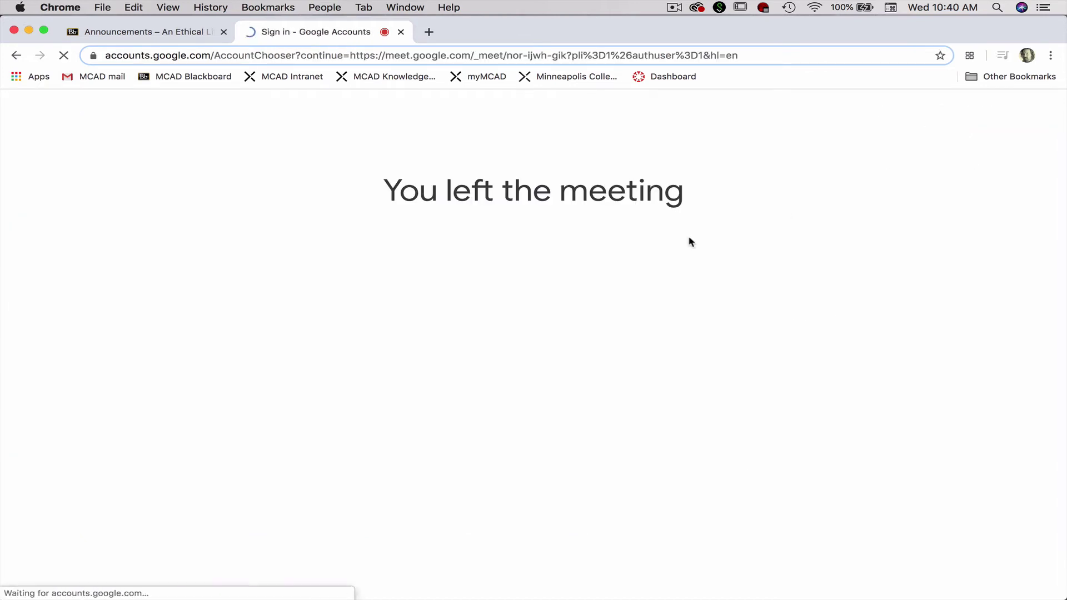
pyautogui.click(474, 296)
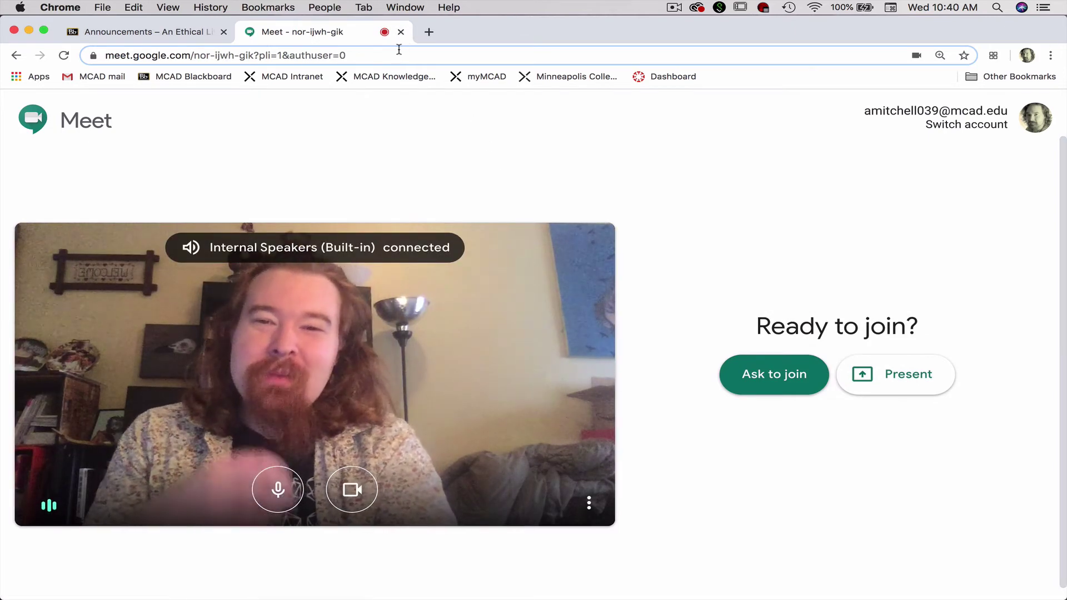
# Navigate to the Google Meet home page via the address bar.
pyautogui.click(399, 50)
pyautogui.write('goog')
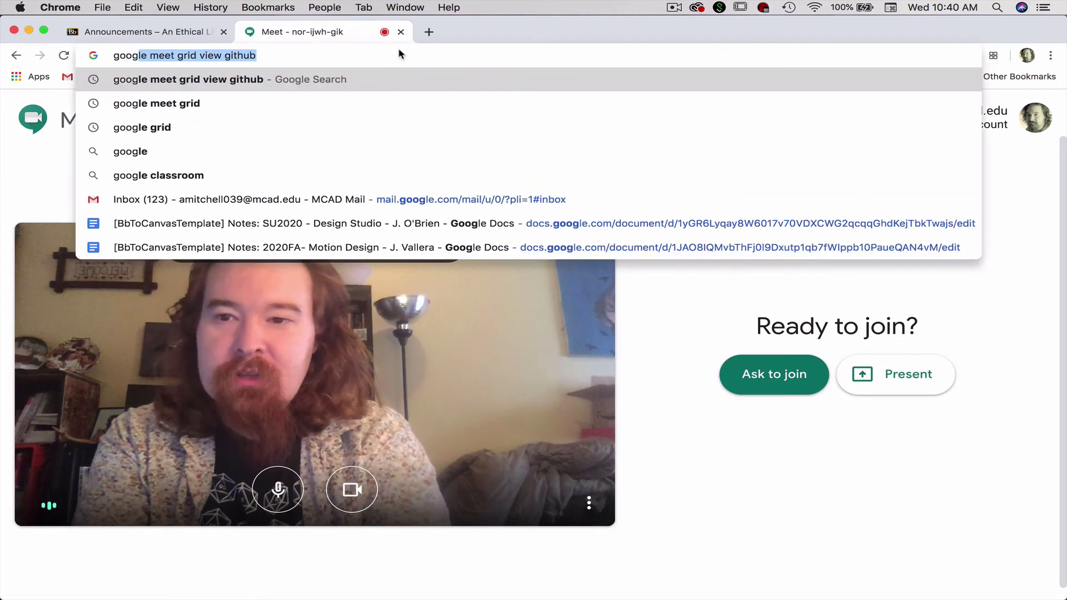
pyautogui.press('BackSpace')
pyautogui.press('BackSpace')
pyautogui.press('BackSpace')
pyautogui.press('BackSpace')
pyautogui.press('BackSpace')
pyautogui.write('meet.google.com')
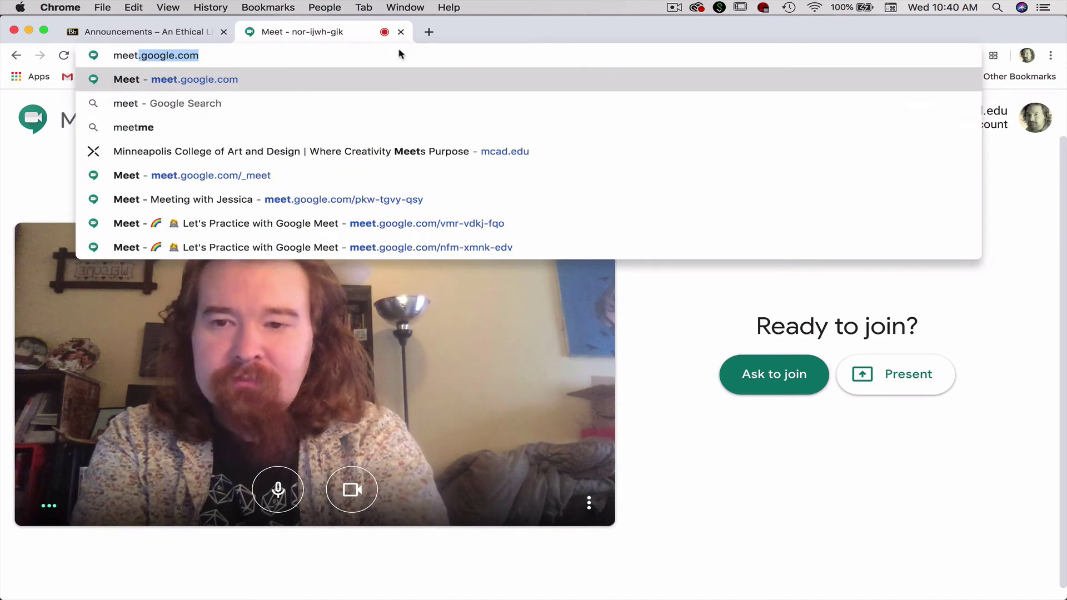
pyautogui.press('Return')
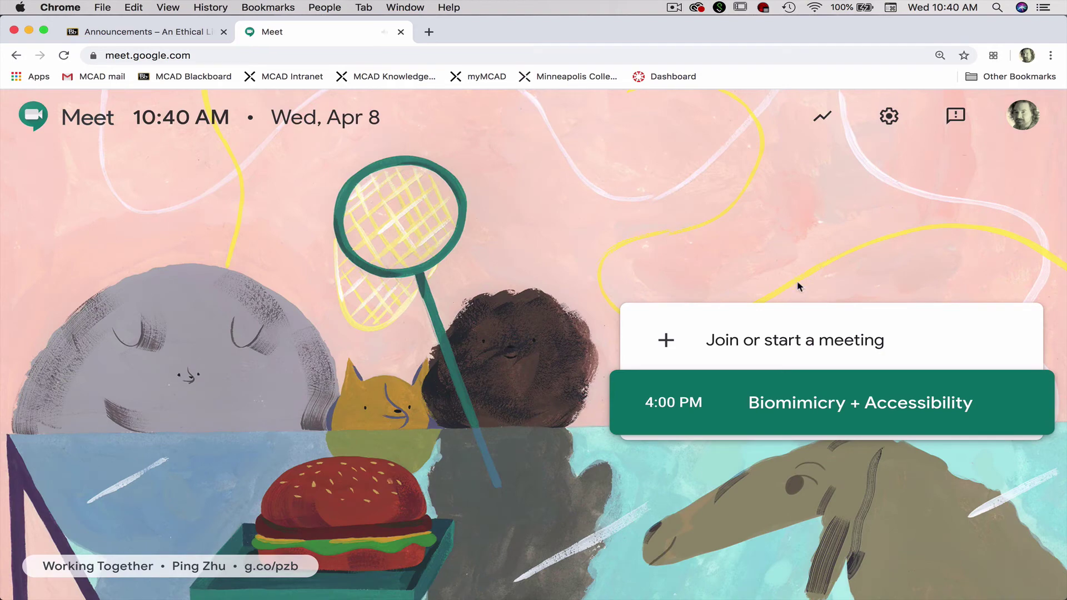
pyautogui.click(752, 340)
pyautogui.click(722, 445)
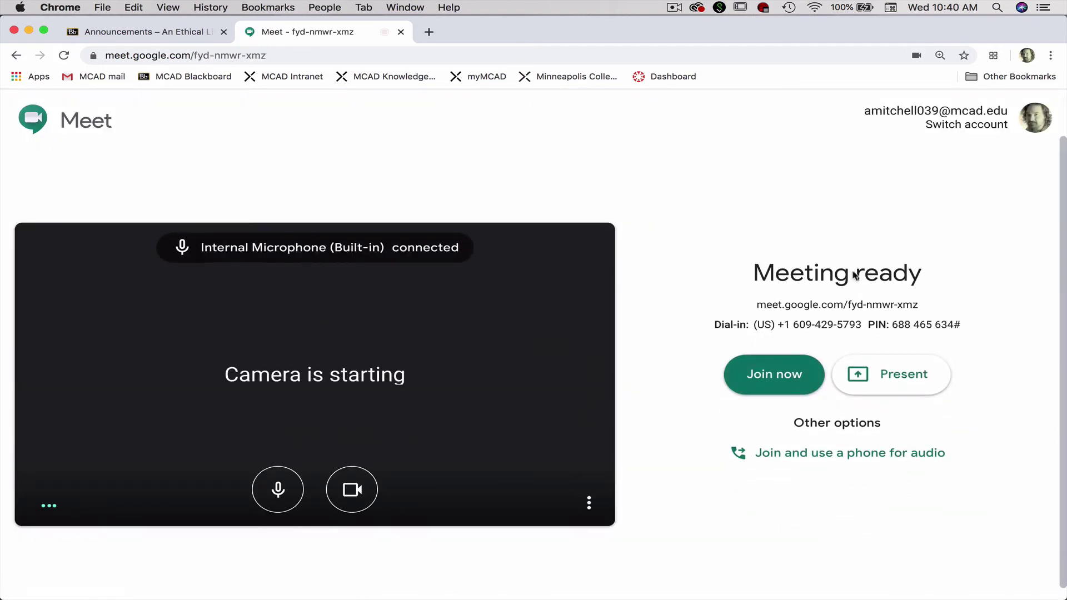
pyautogui.click(207, 53)
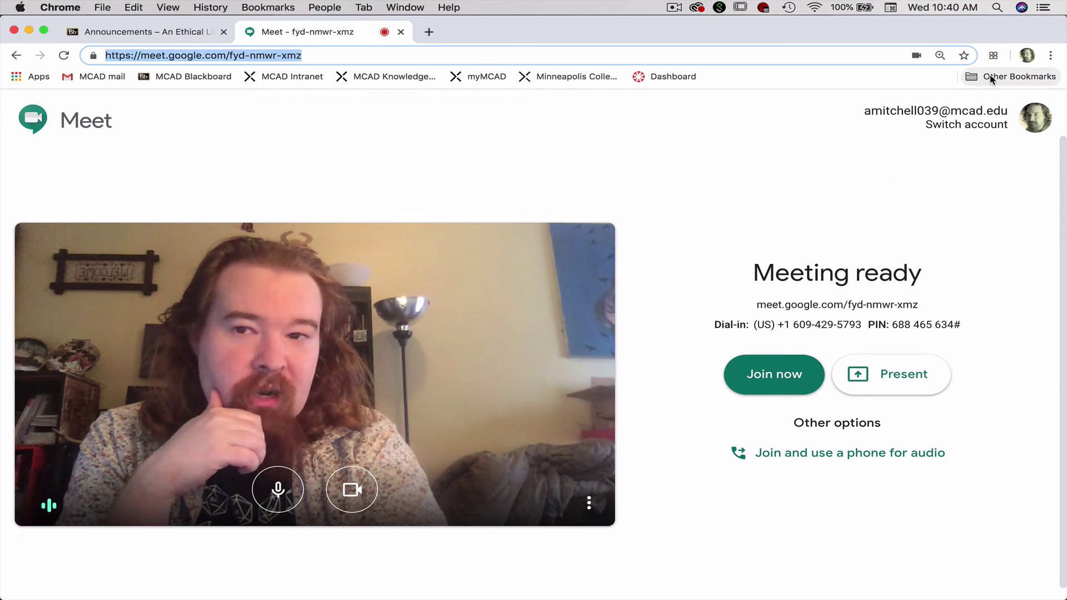
pyautogui.click(19, 54)
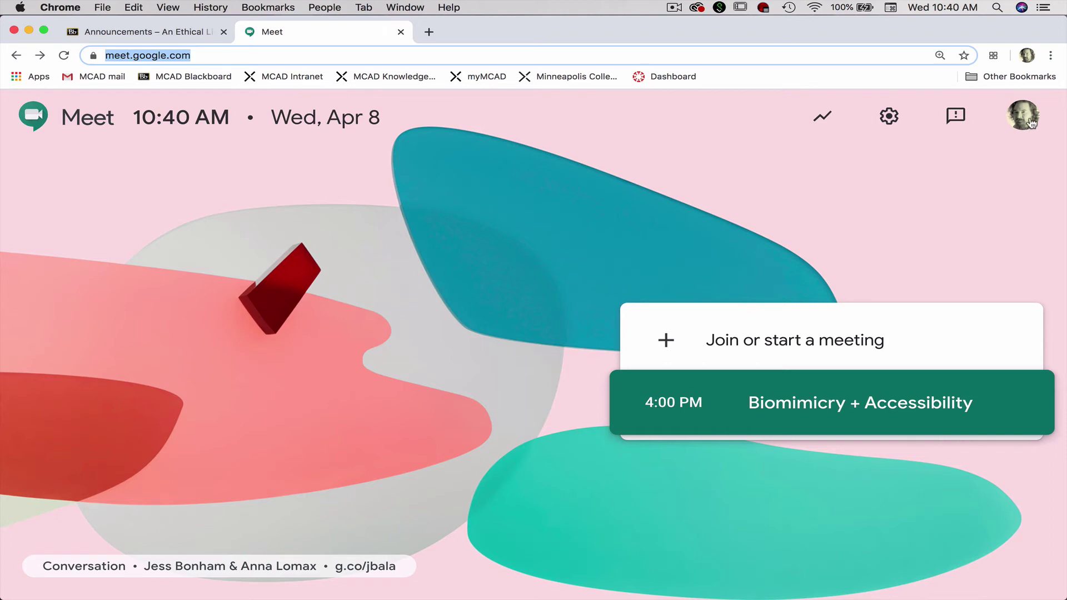
# View the signed-in Google account menu, then switch to the Blackboard Announcements tab.
pyautogui.click(1028, 120)
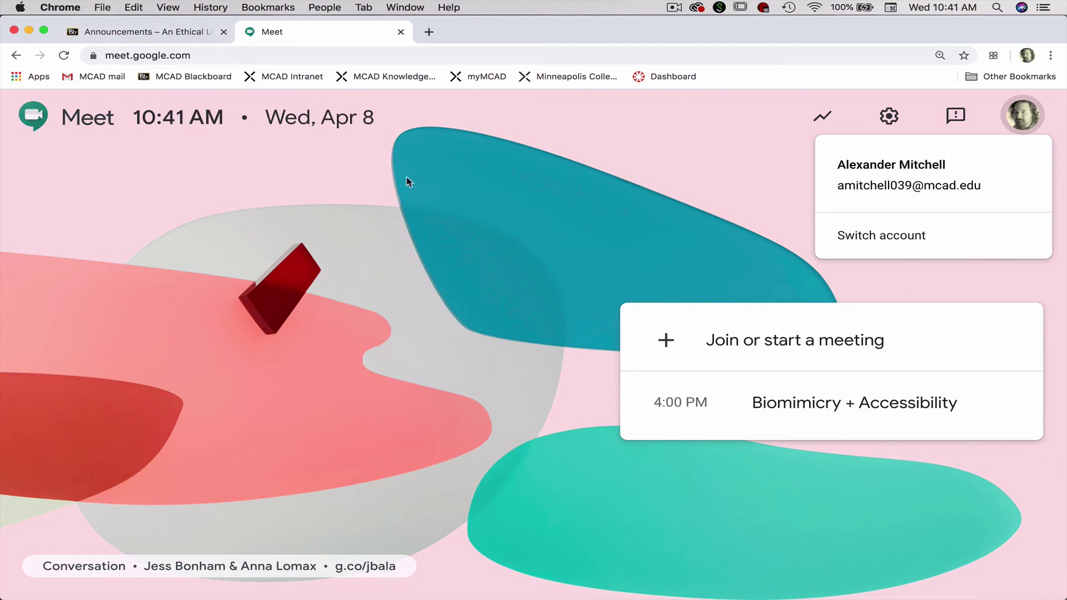
pyautogui.click(164, 38)
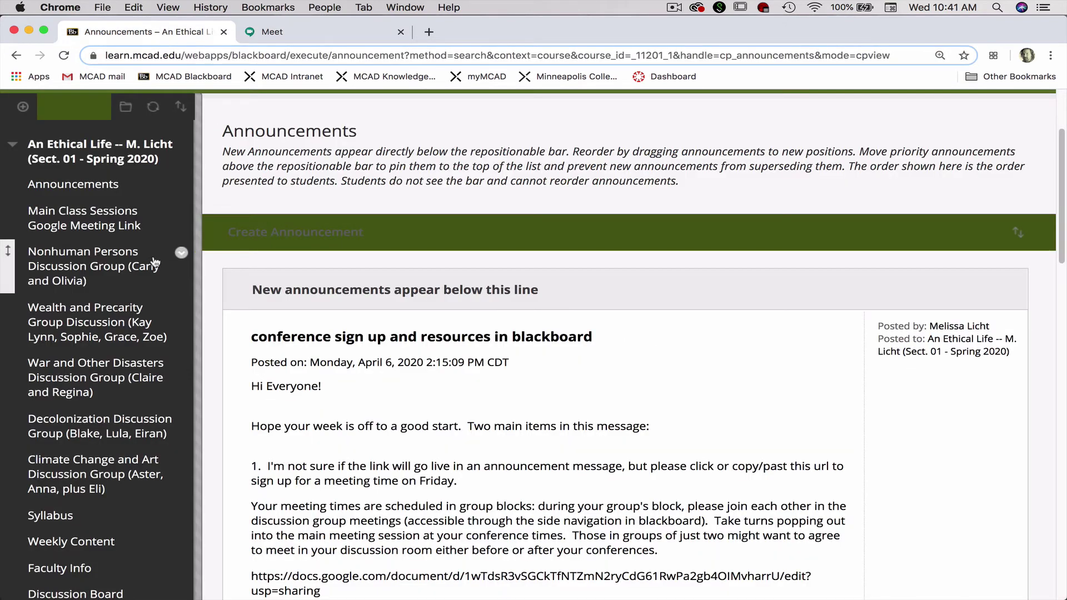
pyautogui.click(182, 255)
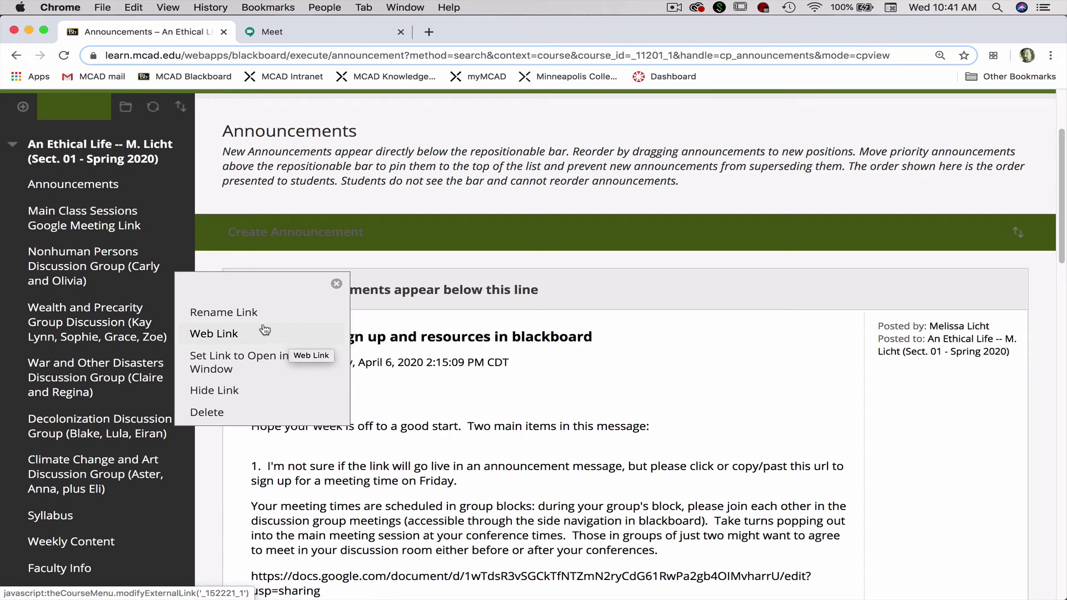
pyautogui.click(245, 325)
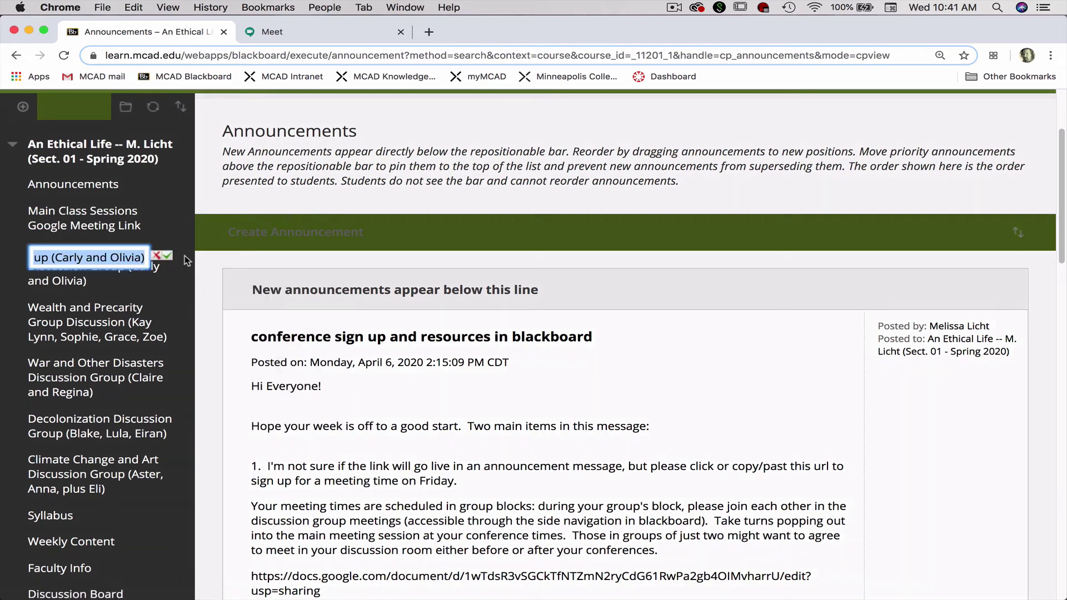
pyautogui.click(169, 257)
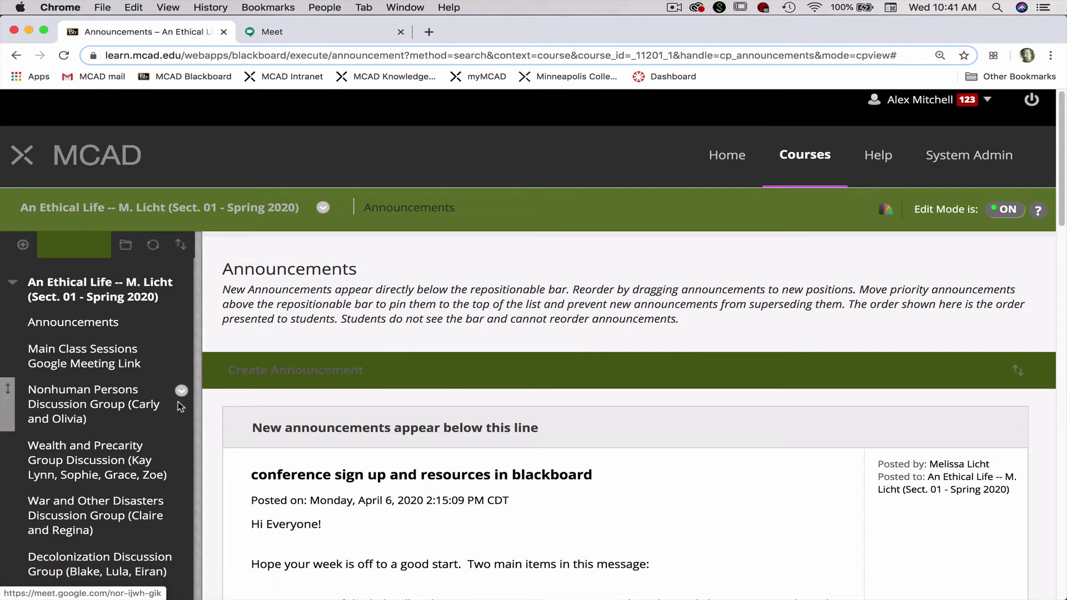
pyautogui.click(181, 392)
pyautogui.click(229, 472)
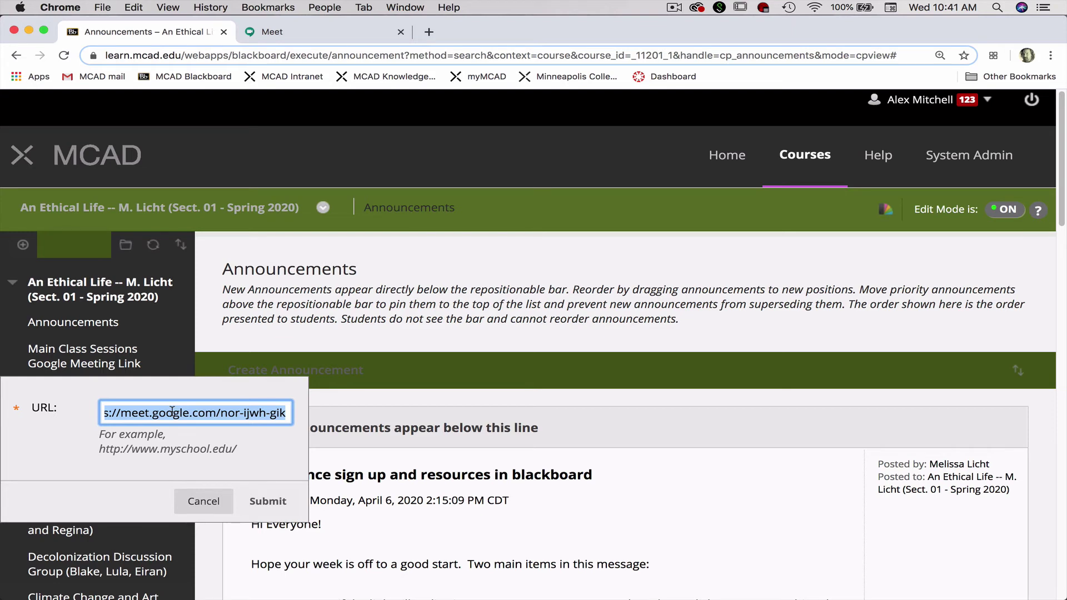
pyautogui.hscroll(-1, 172, 409)
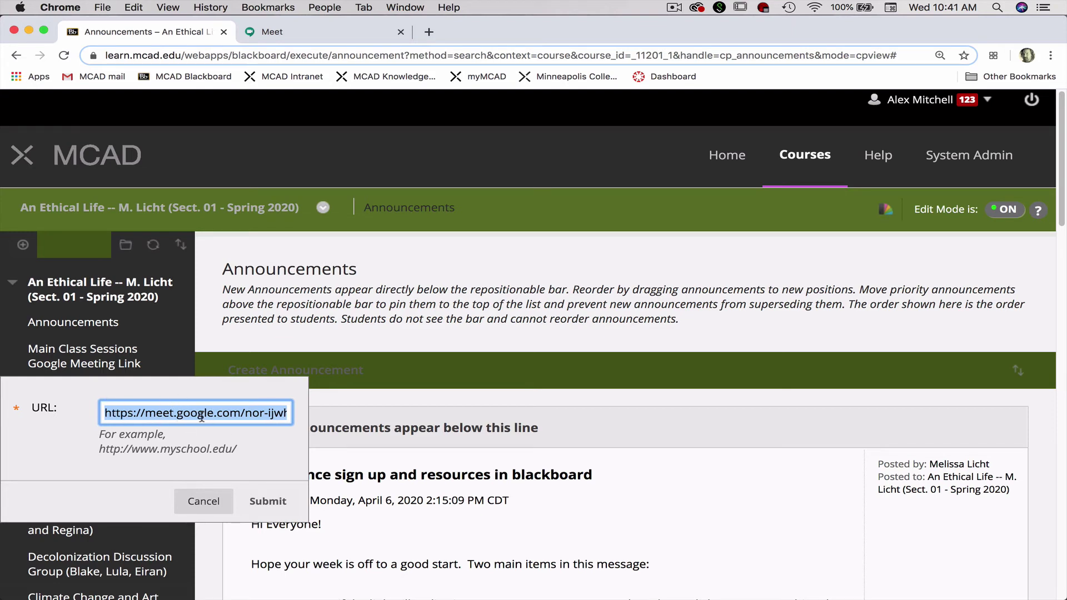
pyautogui.click(216, 511)
pyautogui.scroll(-4, 183, 389)
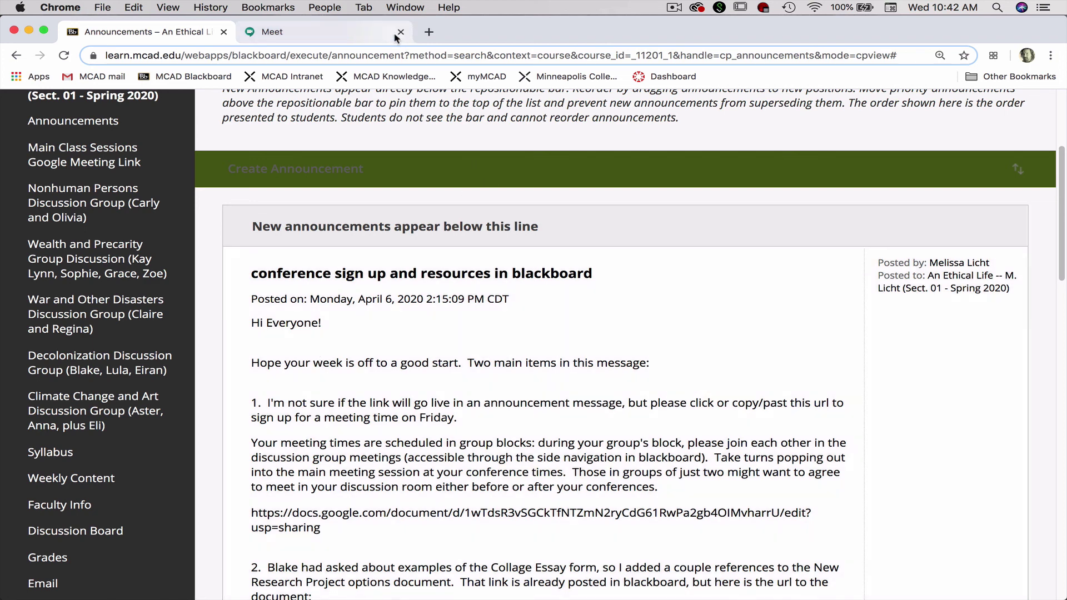
pyautogui.click(674, 7)
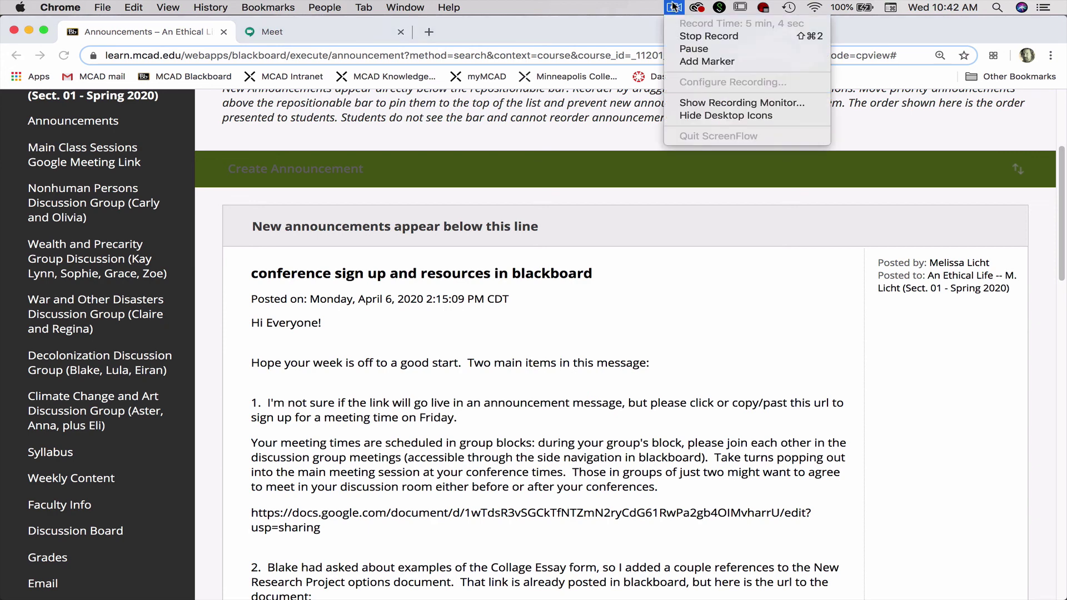